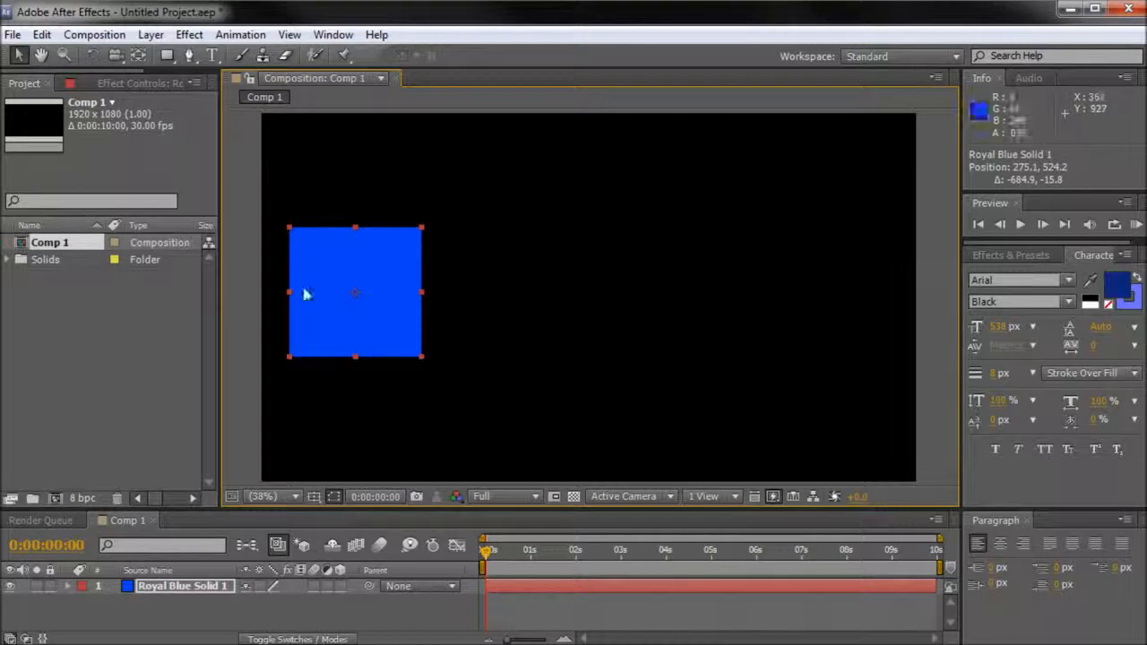
Step: Set Position keyframes for the blue solid at 0:00:00:00 and 0:00:00:14
{"action": "key", "text": "p"}
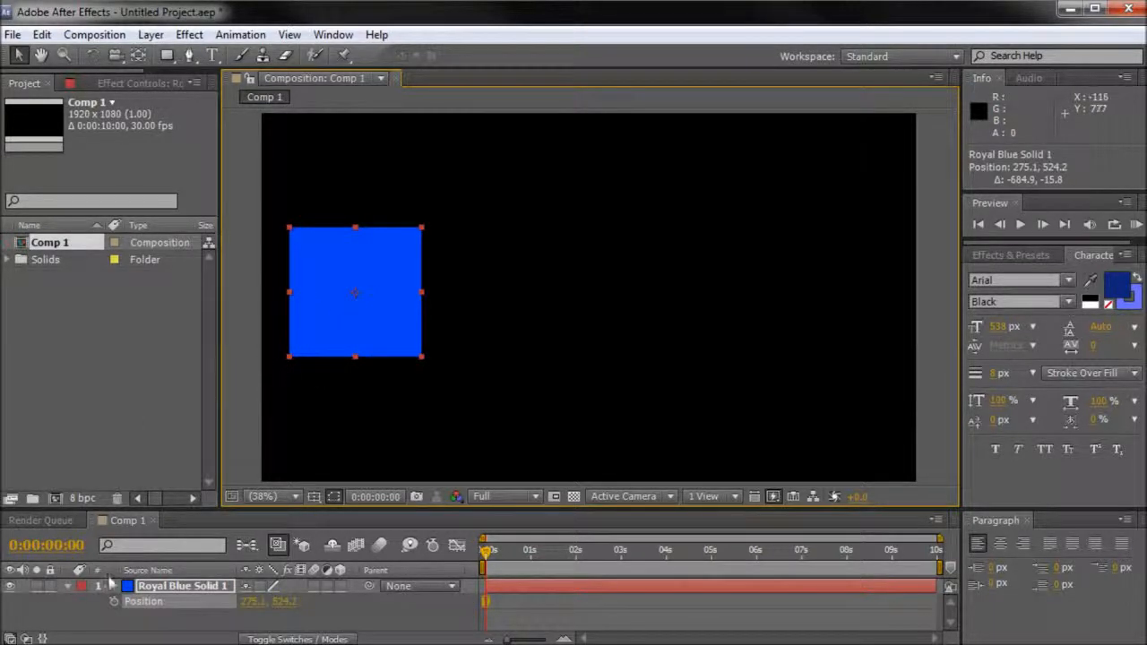
{"action": "mouse_move", "coordinate": [488, 552]}
{"action": "left_mouse_down"}
{"action": "mouse_move", "coordinate": [509, 556]}
{"action": "mouse_move", "coordinate": [481, 553]}
{"action": "left_mouse_up"}
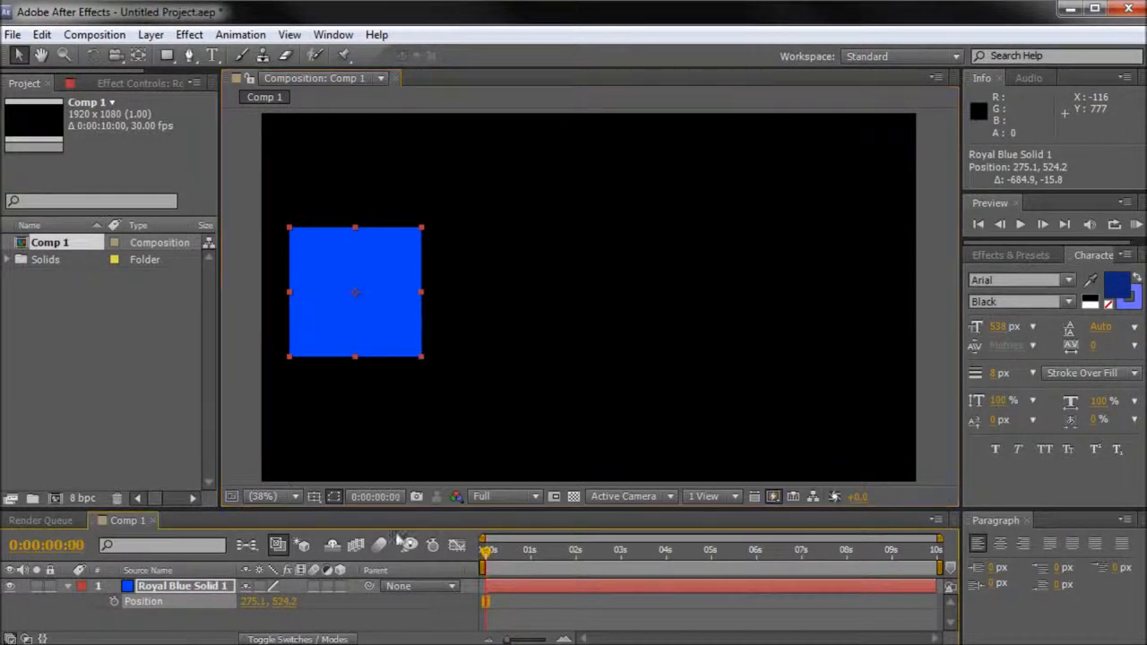
{"action": "left_click", "coordinate": [113, 604]}
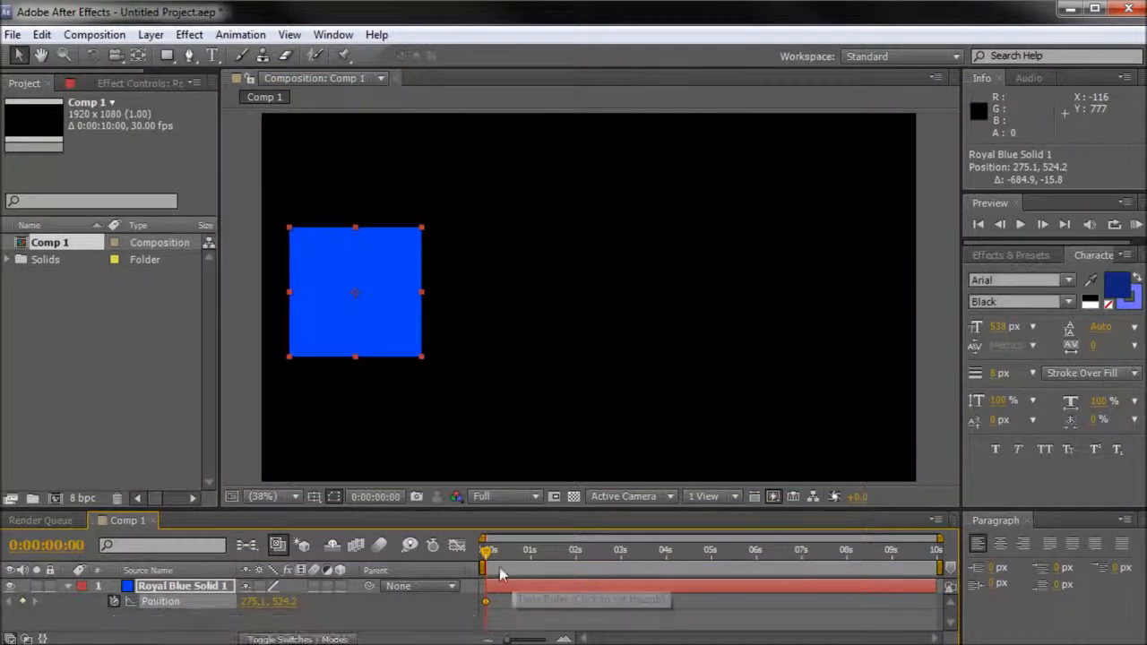
{"action": "left_click_drag", "start_coordinate": [489, 564], "coordinate": [510, 564]}
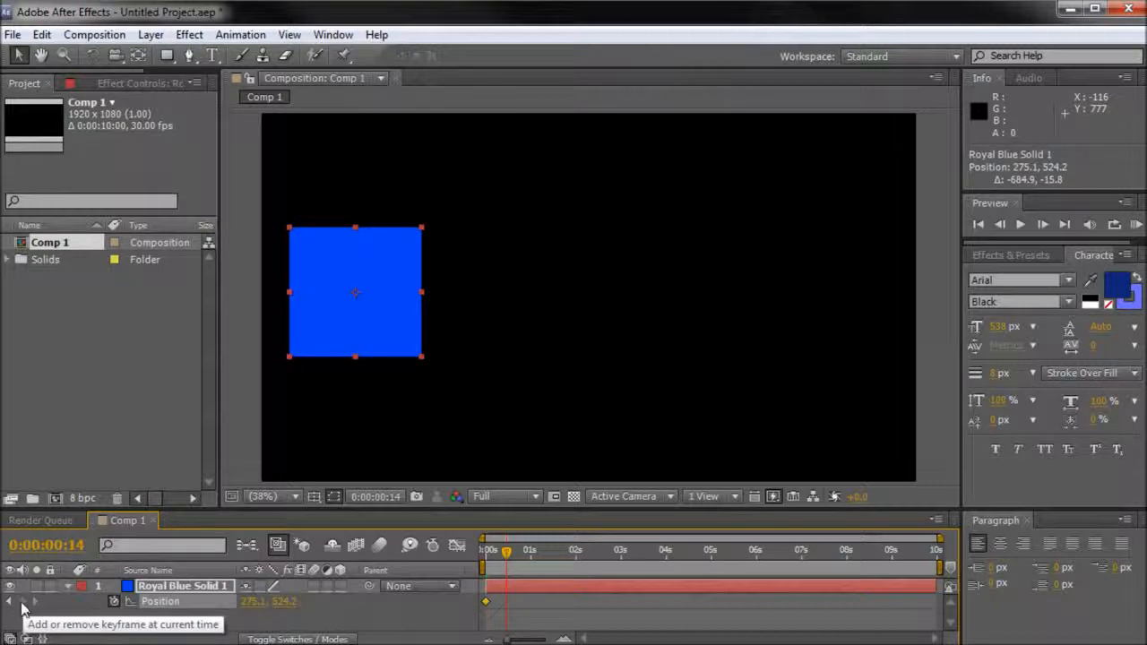
{"action": "left_click", "coordinate": [23, 601]}
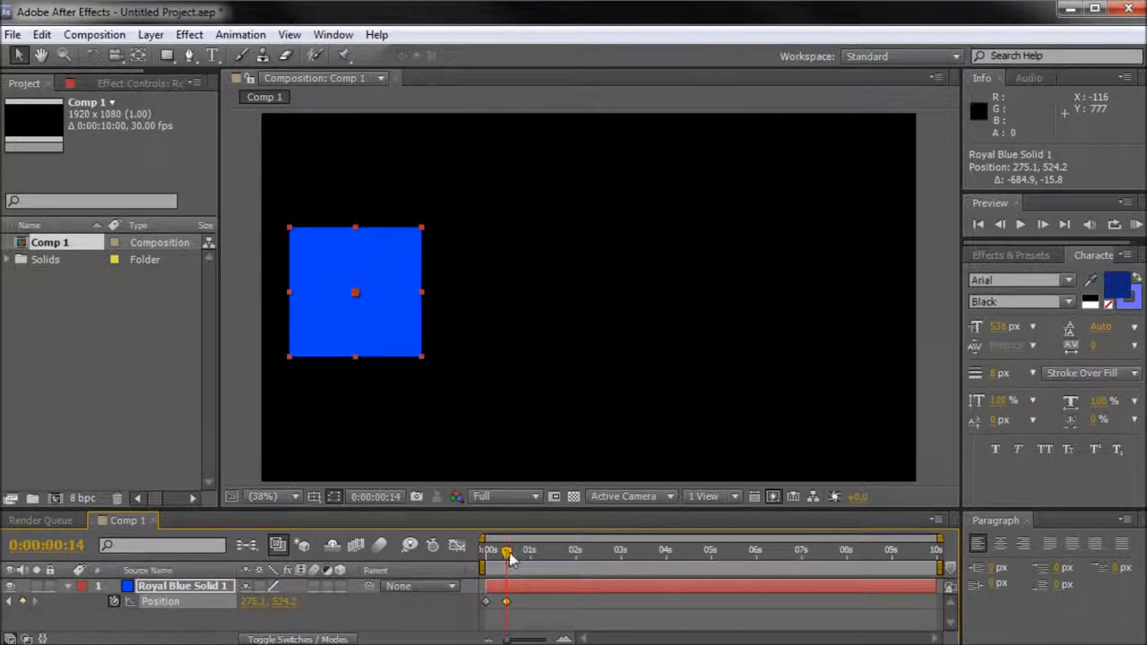
Step: At the second keyframe, move the blue square horizontally to the right side of the composition, about 1655.4, 524.2, and return to the start
{"action": "mouse_move", "coordinate": [508, 558]}
{"action": "left_mouse_down"}
{"action": "mouse_move", "coordinate": [487, 555]}
{"action": "mouse_move", "coordinate": [508, 560]}
{"action": "left_mouse_up"}
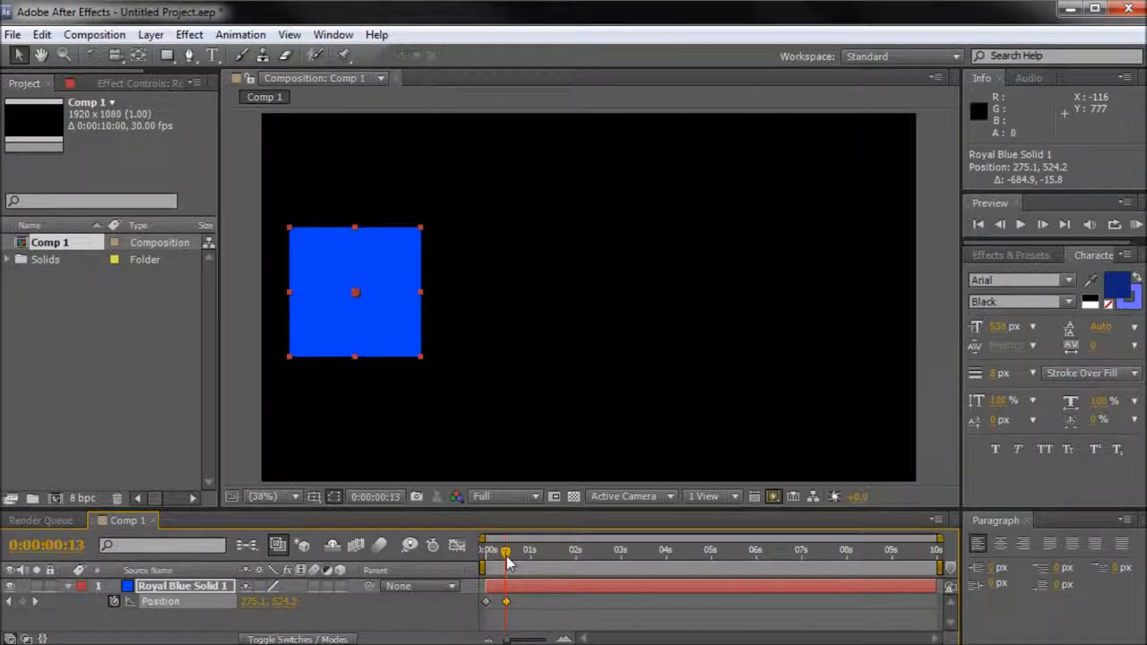
{"action": "left_click", "coordinate": [508, 557]}
{"action": "left_click_drag", "start_coordinate": [329, 332], "coordinate": [803, 345]}
{"action": "left_click_drag", "start_coordinate": [507, 550], "coordinate": [466, 549]}
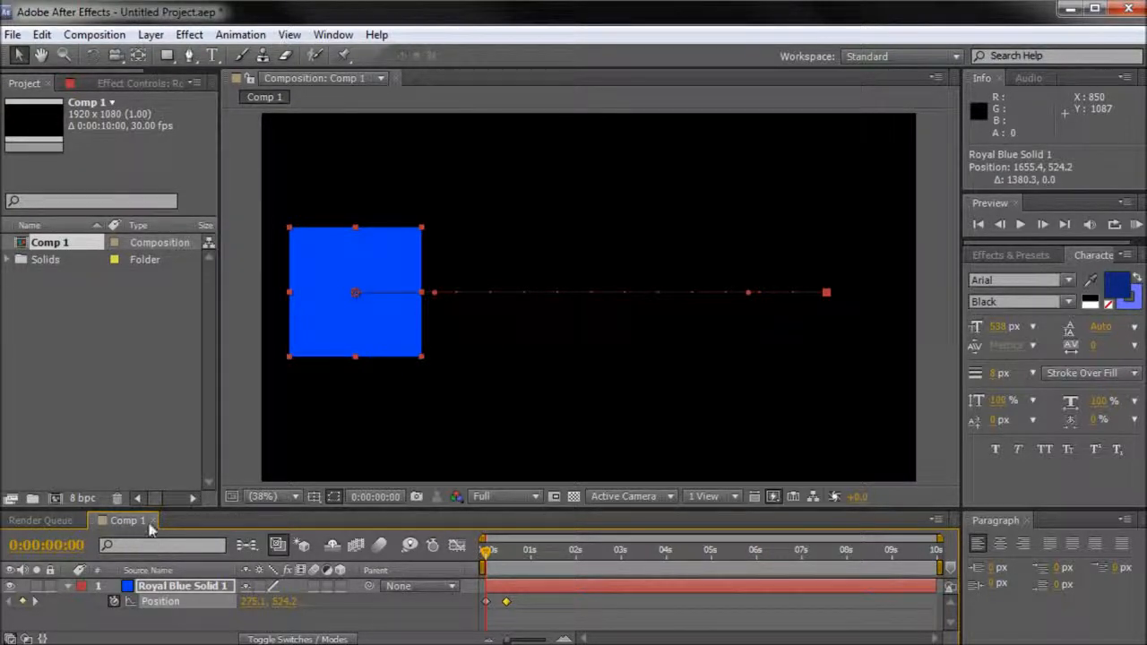
Step: Add the expression loopOut() to the solid's Position property and scrub the start of the animation
{"action": "left_click", "coordinate": [113, 601], "text": "alt"}
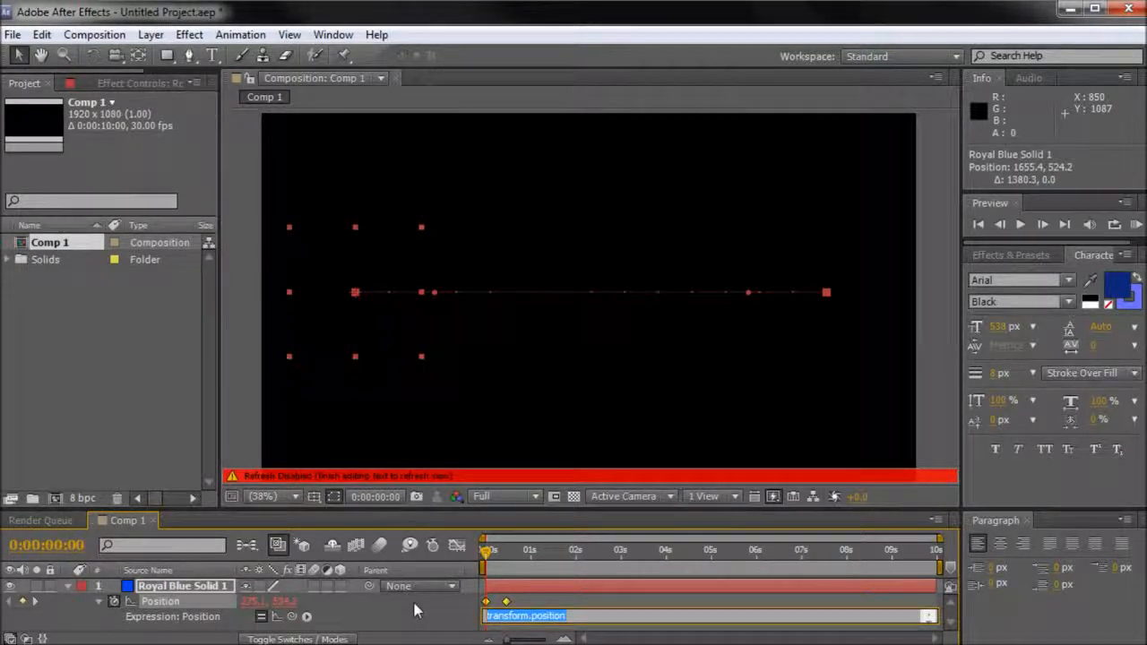
{"action": "type", "text": "transfo"}
{"action": "type", "text": "loopOut("}
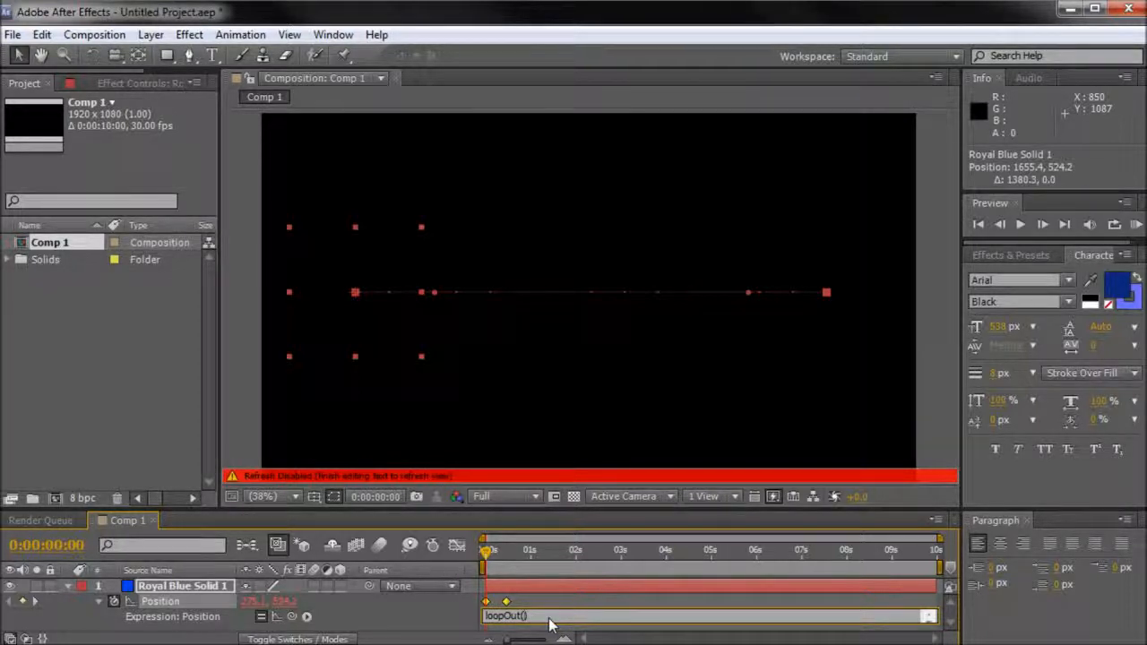
{"action": "left_click", "coordinate": [239, 315]}
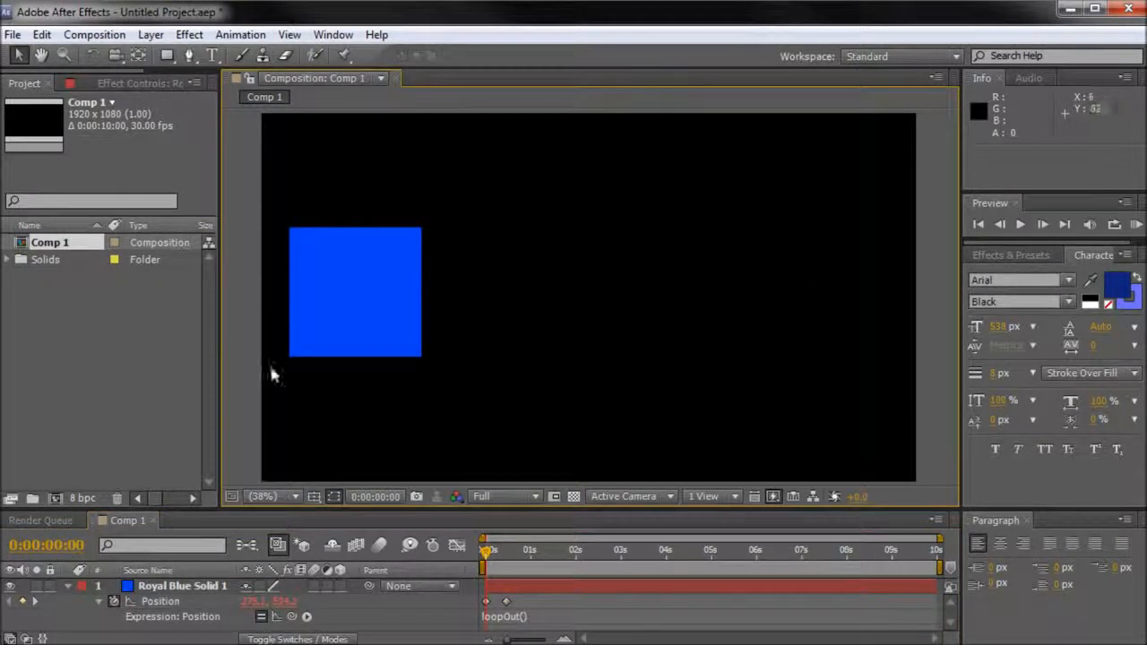
{"action": "mouse_move", "coordinate": [491, 549]}
{"action": "left_mouse_down"}
{"action": "mouse_move", "coordinate": [695, 574]}
{"action": "mouse_move", "coordinate": [487, 561]}
{"action": "left_mouse_up"}
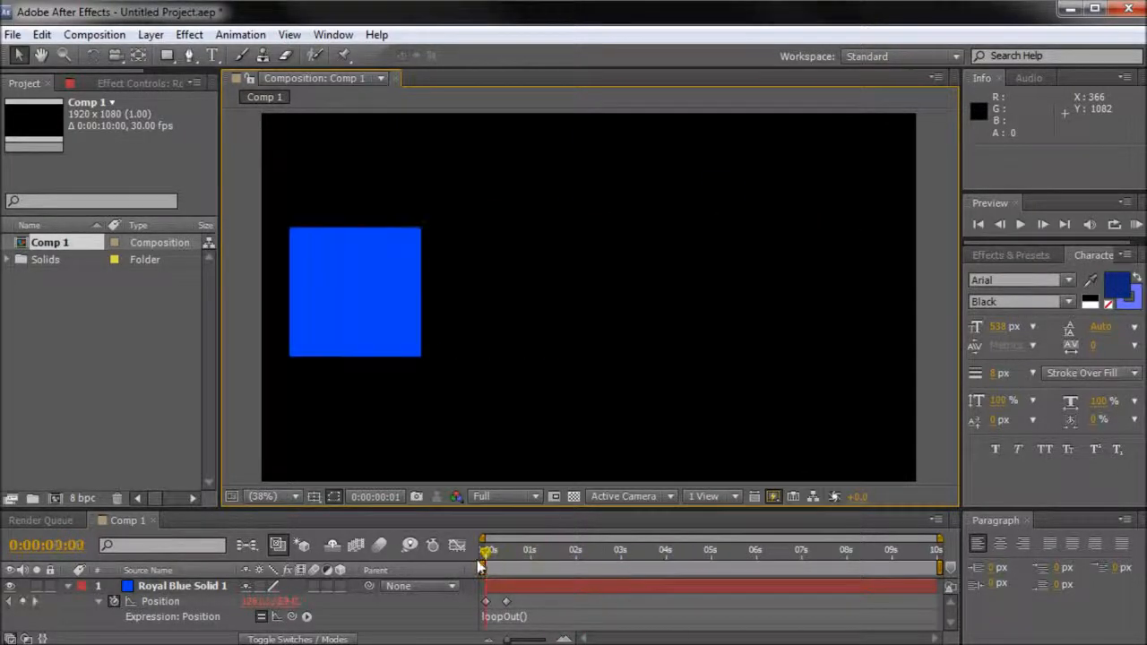
Step: Change the Position expression to loopOut("cycle") and scrub the animation to check the loop
{"action": "left_click", "coordinate": [522, 619]}
{"action": "left_click", "coordinate": [524, 617]}
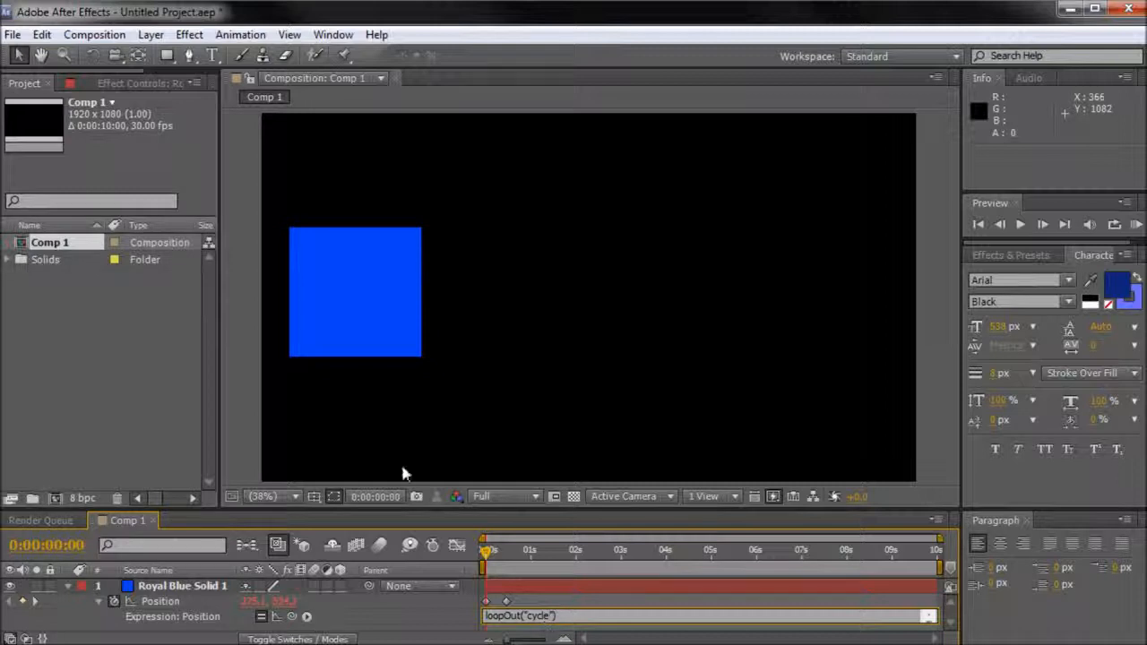
{"action": "left_click", "coordinate": [249, 394]}
{"action": "mouse_move", "coordinate": [483, 551]}
{"action": "left_mouse_down"}
{"action": "mouse_move", "coordinate": [589, 550]}
{"action": "mouse_move", "coordinate": [483, 550]}
{"action": "left_mouse_up"}
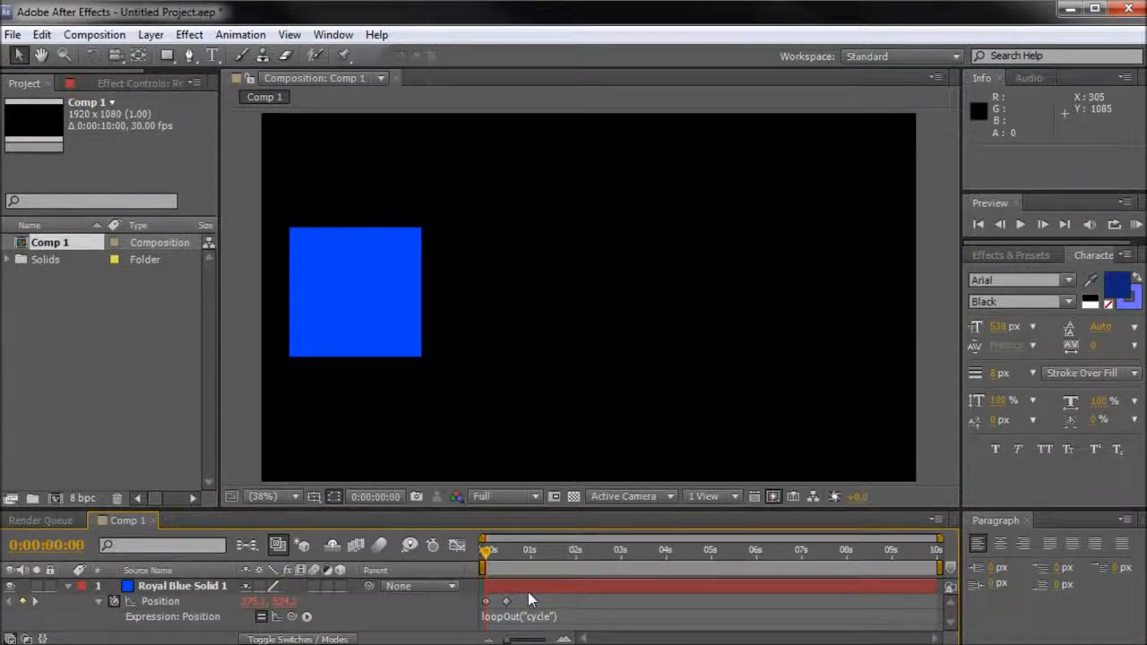
Step: Replace the loop type so the Position expression reads loopOut("pingpong"), preview the motion, and return to the start
{"action": "left_click", "coordinate": [540, 617]}
{"action": "double_click", "coordinate": [540, 616]}
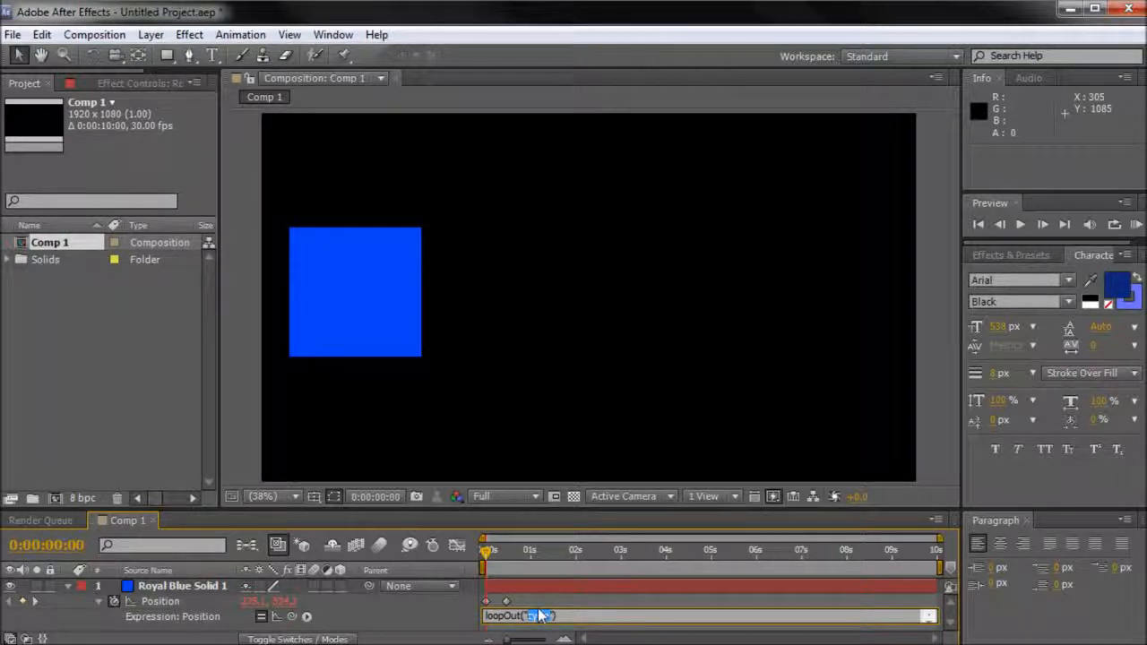
{"action": "type", "text": "pingpong"}
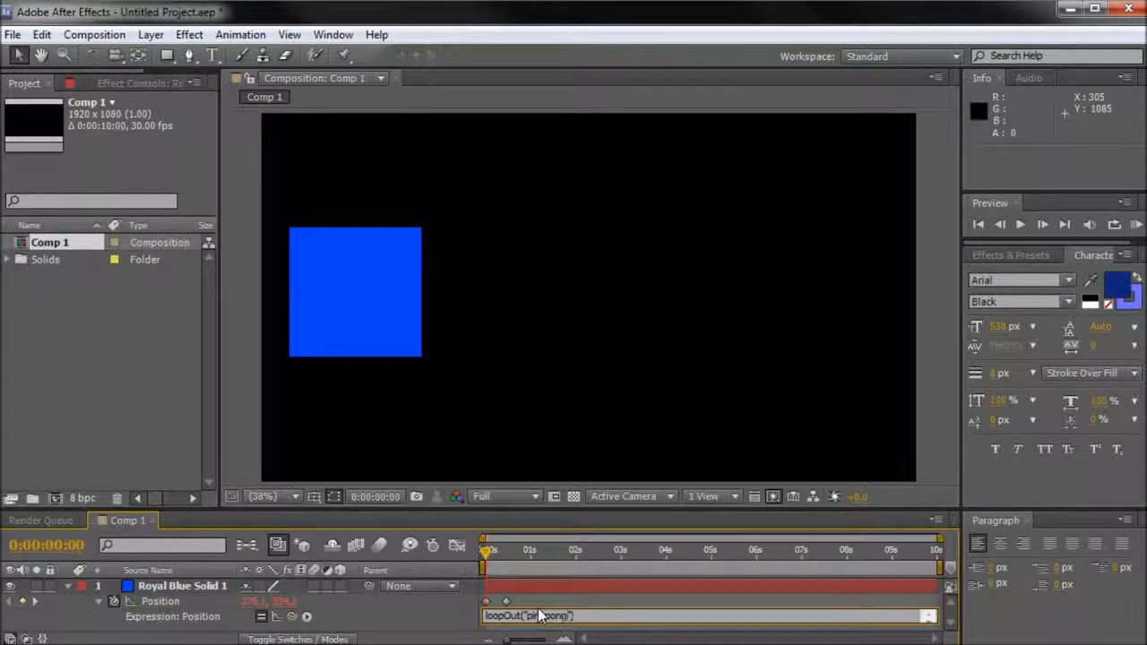
{"action": "mouse_move", "coordinate": [487, 548]}
{"action": "left_mouse_down"}
{"action": "mouse_move", "coordinate": [543, 559]}
{"action": "mouse_move", "coordinate": [472, 570]}
{"action": "mouse_move", "coordinate": [558, 565]}
{"action": "mouse_move", "coordinate": [483, 566]}
{"action": "left_mouse_up"}
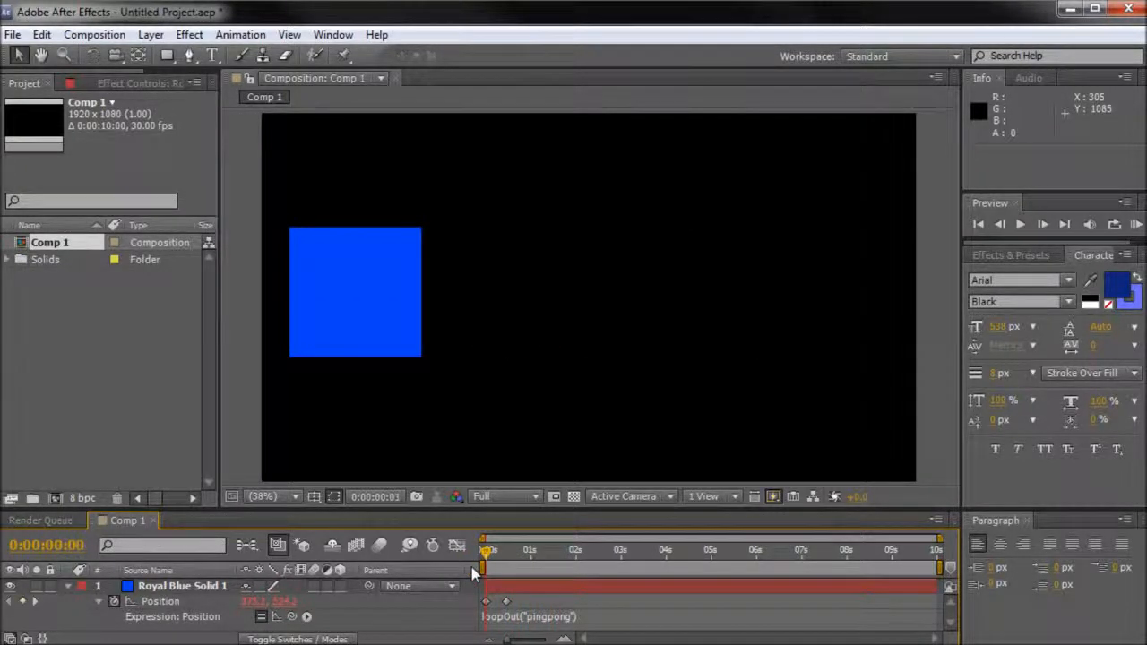
{"action": "key", "text": "space"}
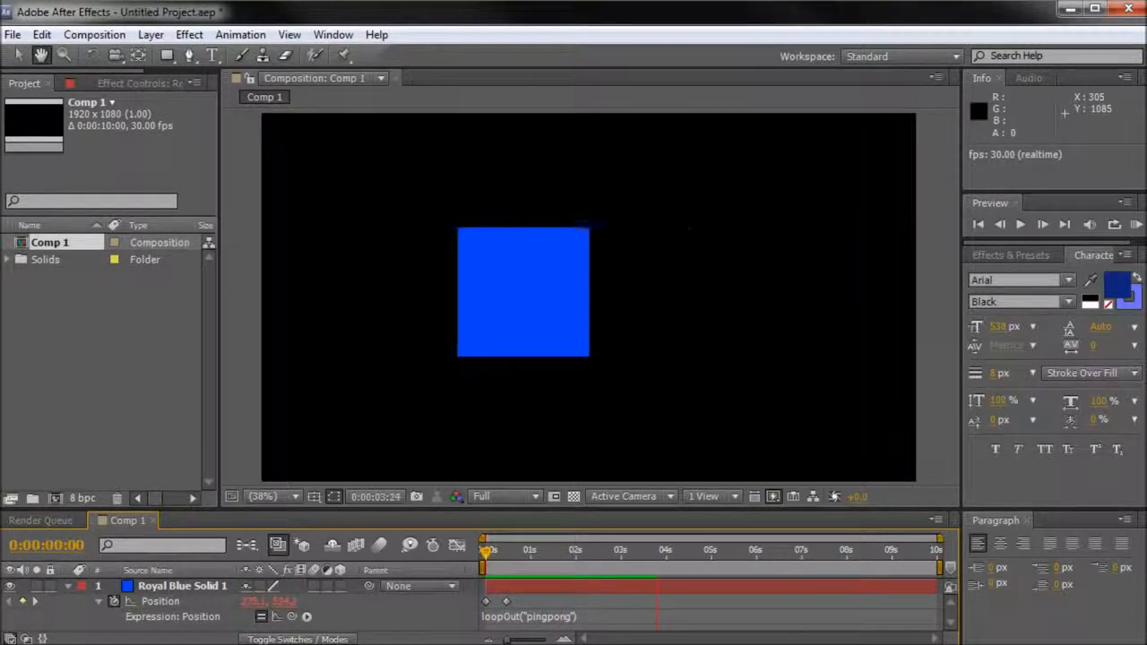
{"action": "key", "text": "space"}
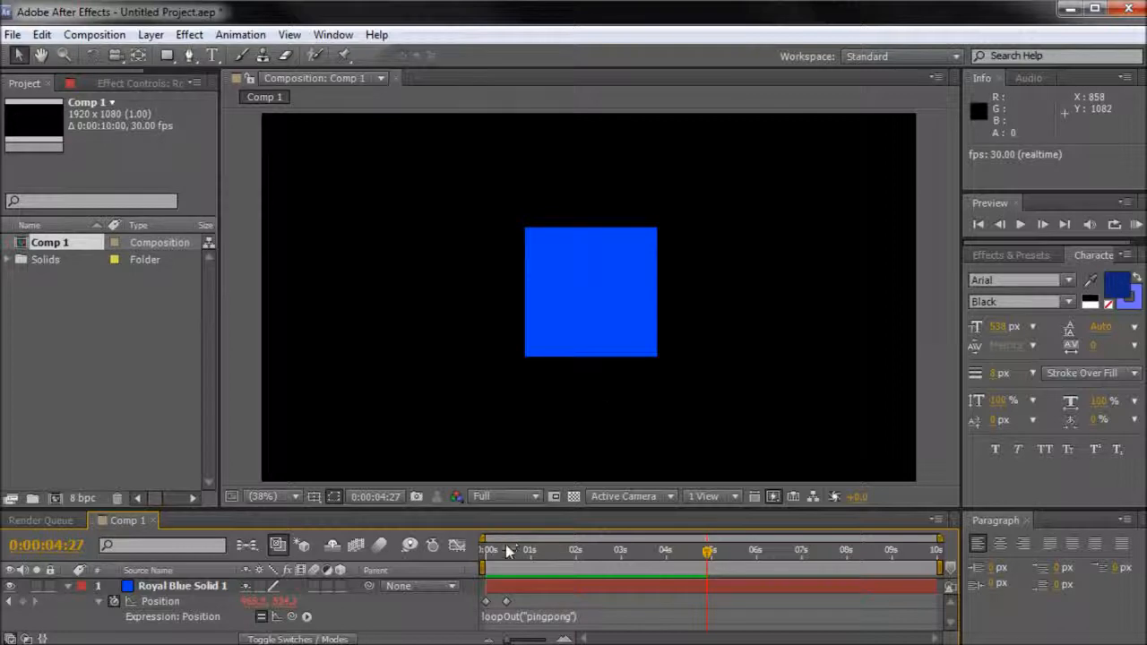
{"action": "left_click_drag", "start_coordinate": [507, 550], "coordinate": [475, 548]}
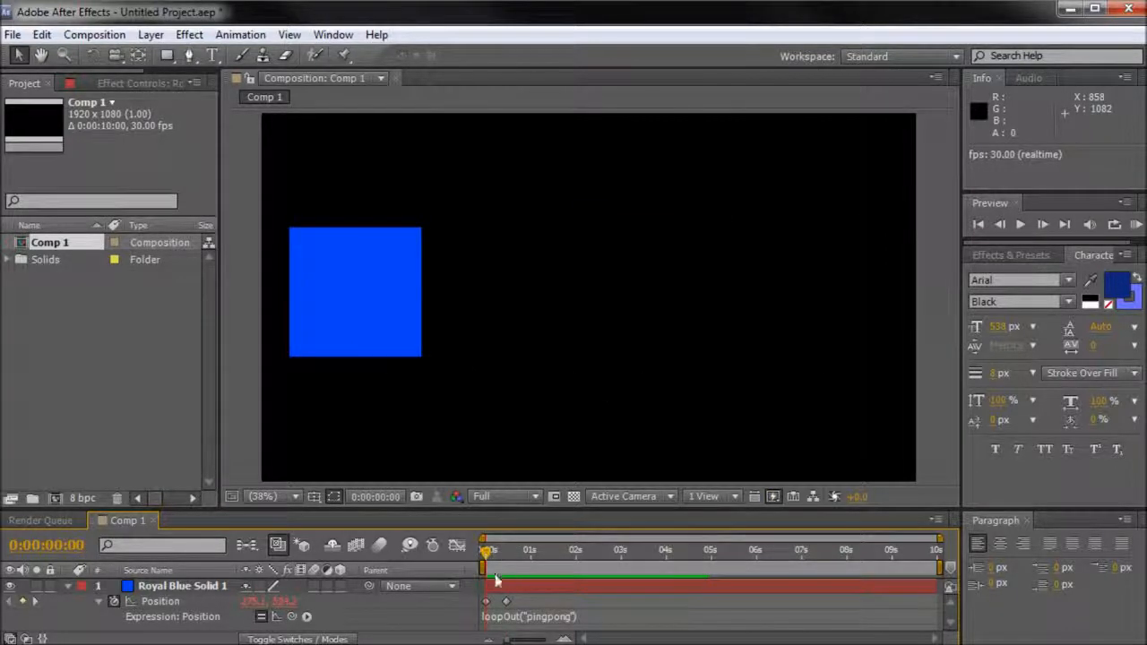
Step: Apply Bezier easing to the second Position keyframe and preview the eased ping-pong motion
{"action": "left_click", "coordinate": [506, 602]}
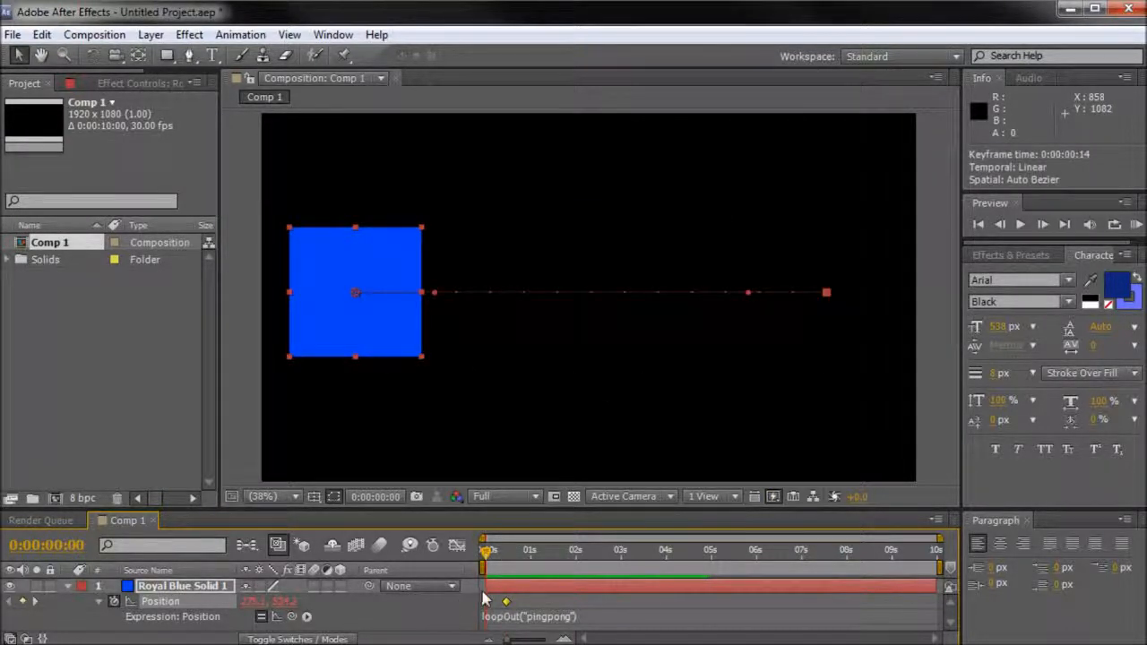
{"action": "right_click", "coordinate": [504, 602]}
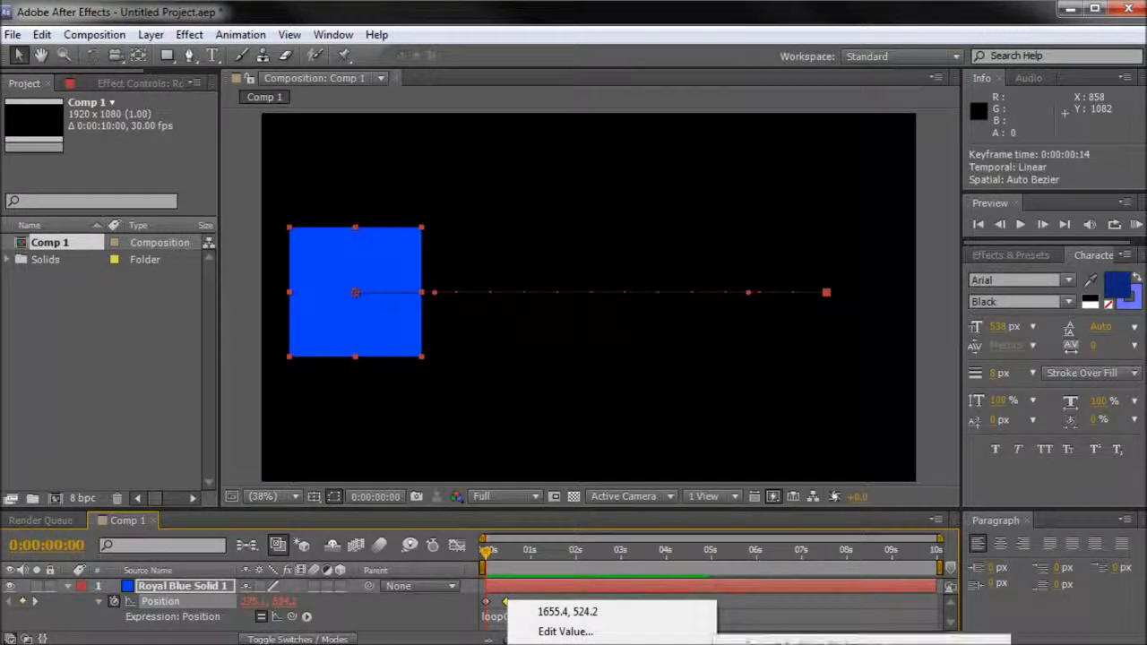
{"action": "left_click", "coordinate": [770, 644]}
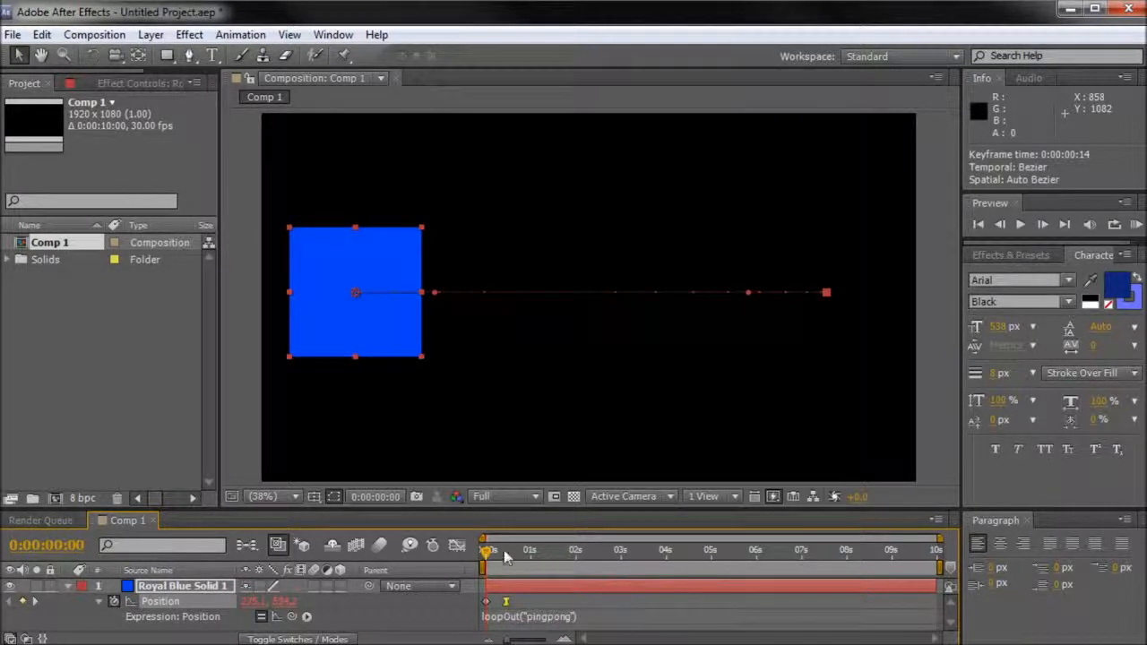
{"action": "left_click", "coordinate": [548, 602]}
{"action": "key", "text": "space"}
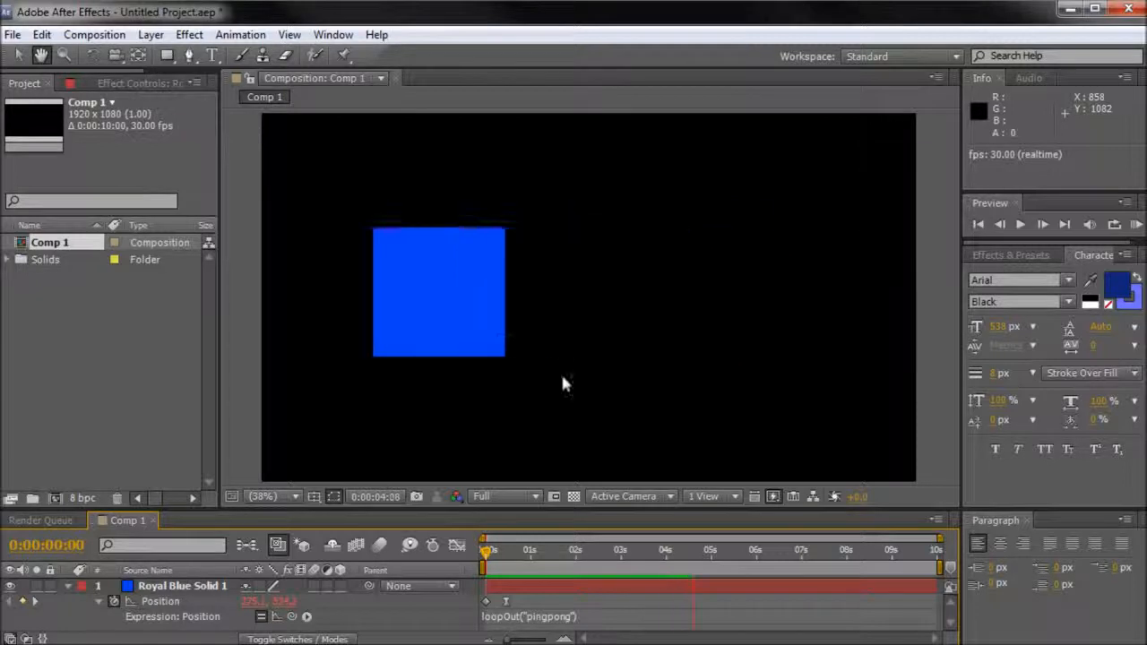
{"action": "key", "text": "space"}
{"action": "left_click_drag", "start_coordinate": [530, 557], "coordinate": [484, 552]}
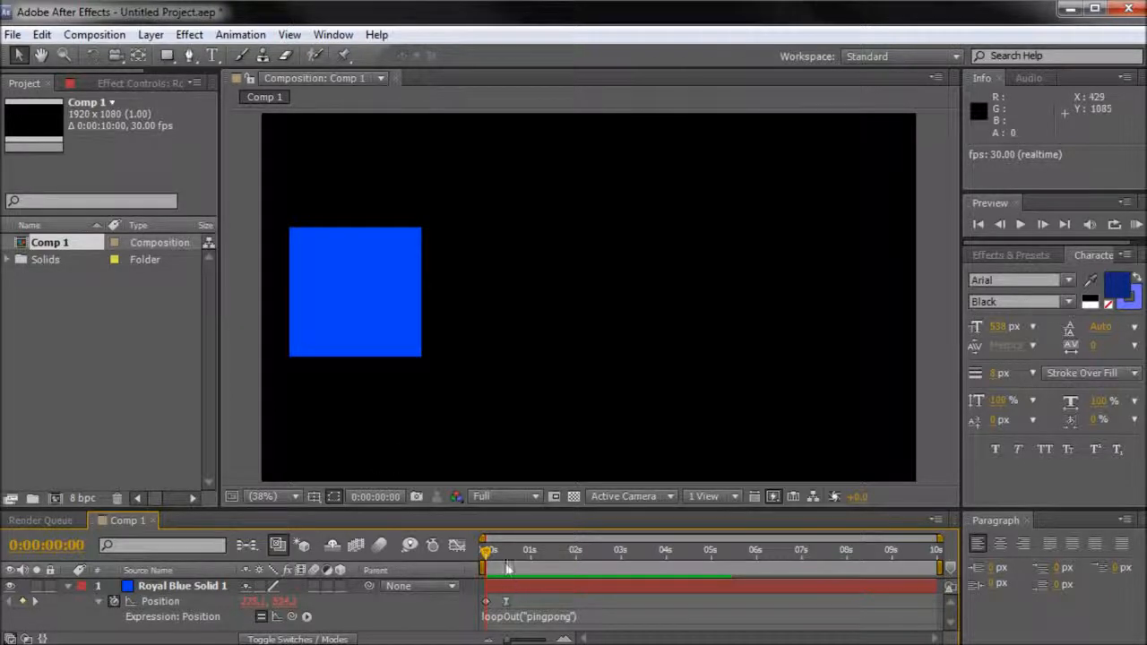
Step: Make the second Position keyframe linear again, and paste copies of both keyframes at 0:00:01:00 and 0:00:02:00
{"action": "mouse_move", "coordinate": [490, 558]}
{"action": "left_mouse_down"}
{"action": "mouse_move", "coordinate": [515, 572]}
{"action": "mouse_move", "coordinate": [482, 575]}
{"action": "left_mouse_up"}
{"action": "left_click", "coordinate": [506, 602]}
{"action": "left_click_drag", "start_coordinate": [485, 603], "coordinate": [481, 605]}
{"action": "key", "text": "ctrl+c"}
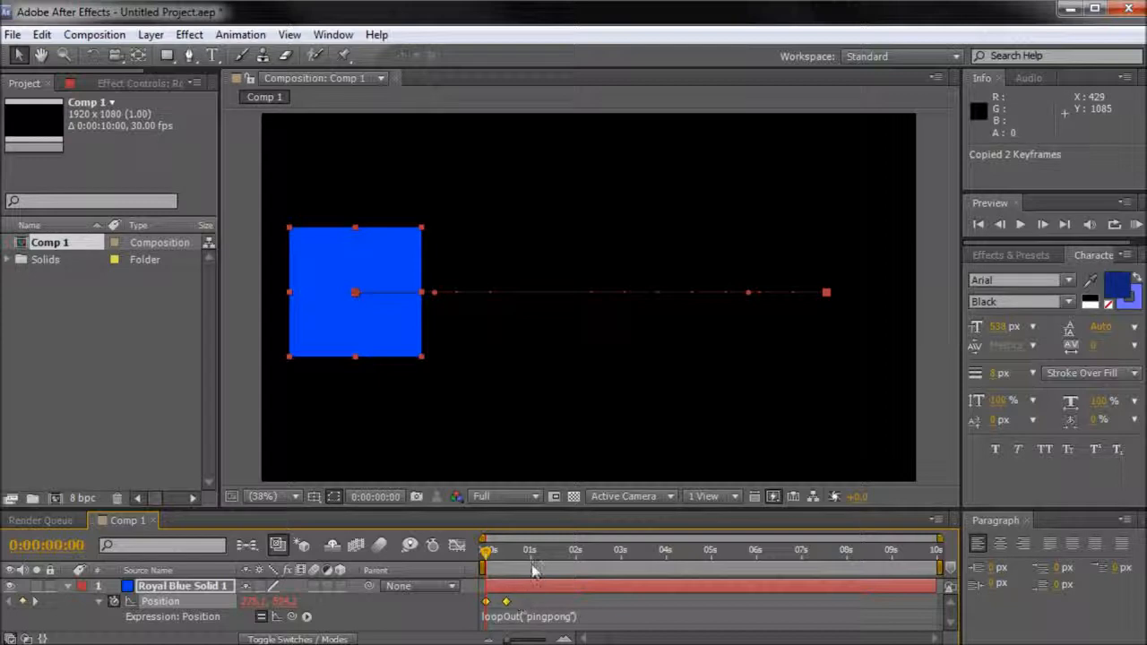
{"action": "left_click", "coordinate": [530, 556]}
{"action": "key", "text": "ctrl+v"}
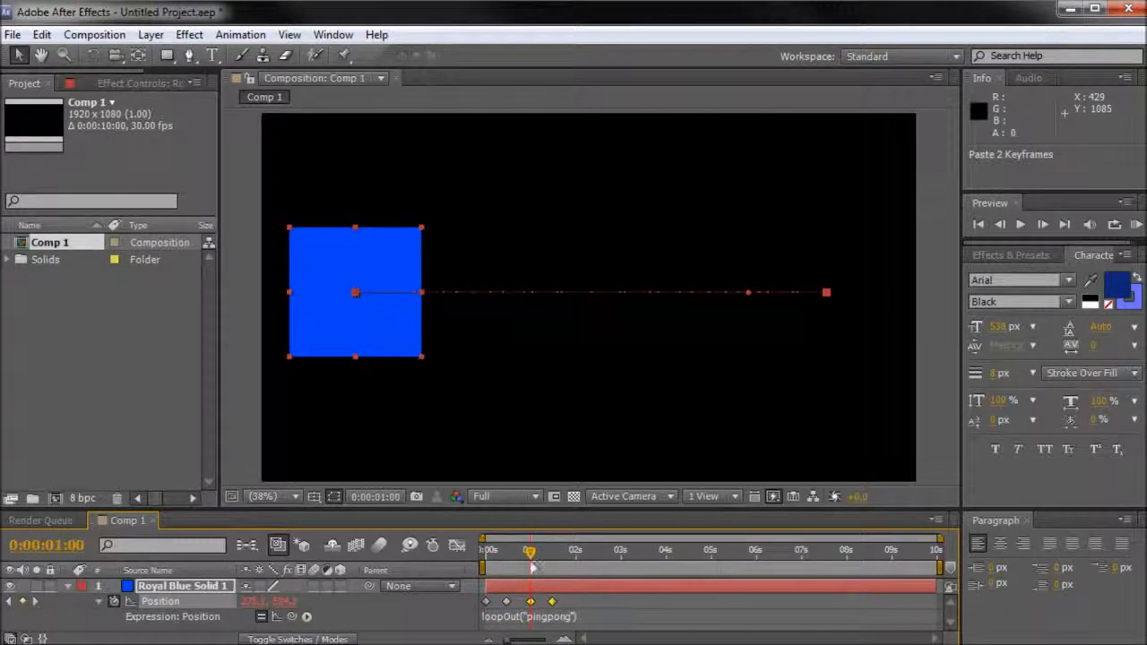
{"action": "left_click", "coordinate": [575, 552]}
{"action": "key", "text": "ctrl+v"}
{"action": "left_click_drag", "start_coordinate": [623, 591], "coordinate": [466, 603]}
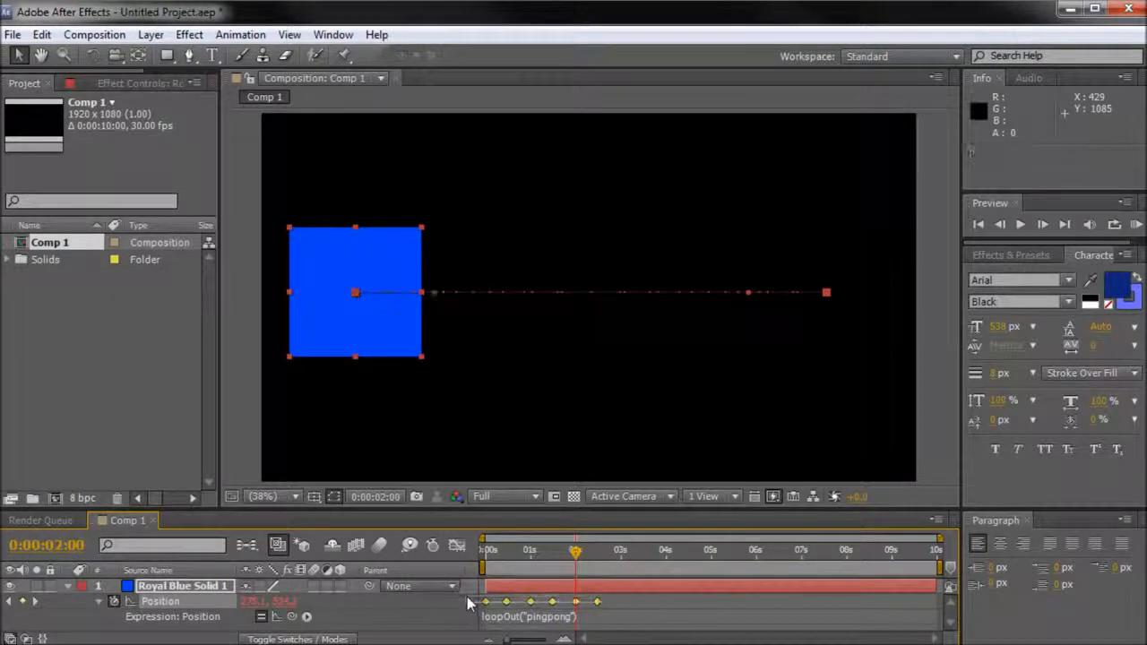
{"action": "left_click", "coordinate": [622, 602]}
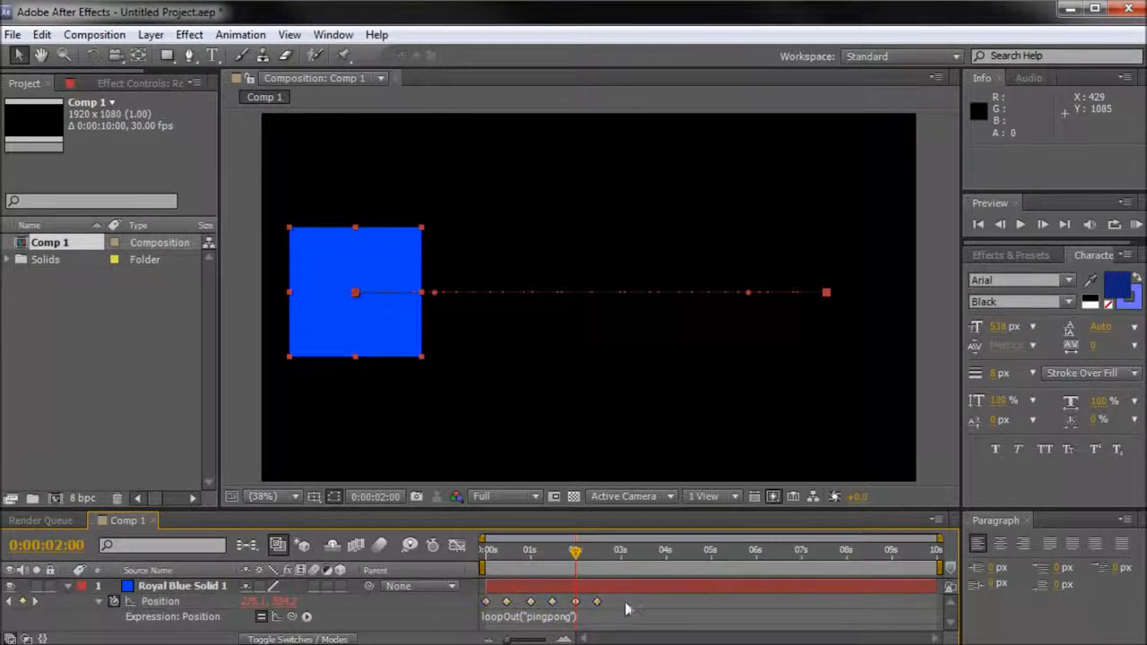
Step: Delete the four pasted Position keyframes after the first two and scrub back near the second keyframe
{"action": "mouse_move", "coordinate": [617, 602]}
{"action": "left_mouse_down"}
{"action": "mouse_move", "coordinate": [491, 594]}
{"action": "mouse_move", "coordinate": [521, 597]}
{"action": "left_mouse_up"}
{"action": "left_click_drag", "start_coordinate": [617, 595], "coordinate": [517, 610]}
{"action": "key", "text": "Delete"}
{"action": "left_click_drag", "start_coordinate": [543, 572], "coordinate": [503, 554]}
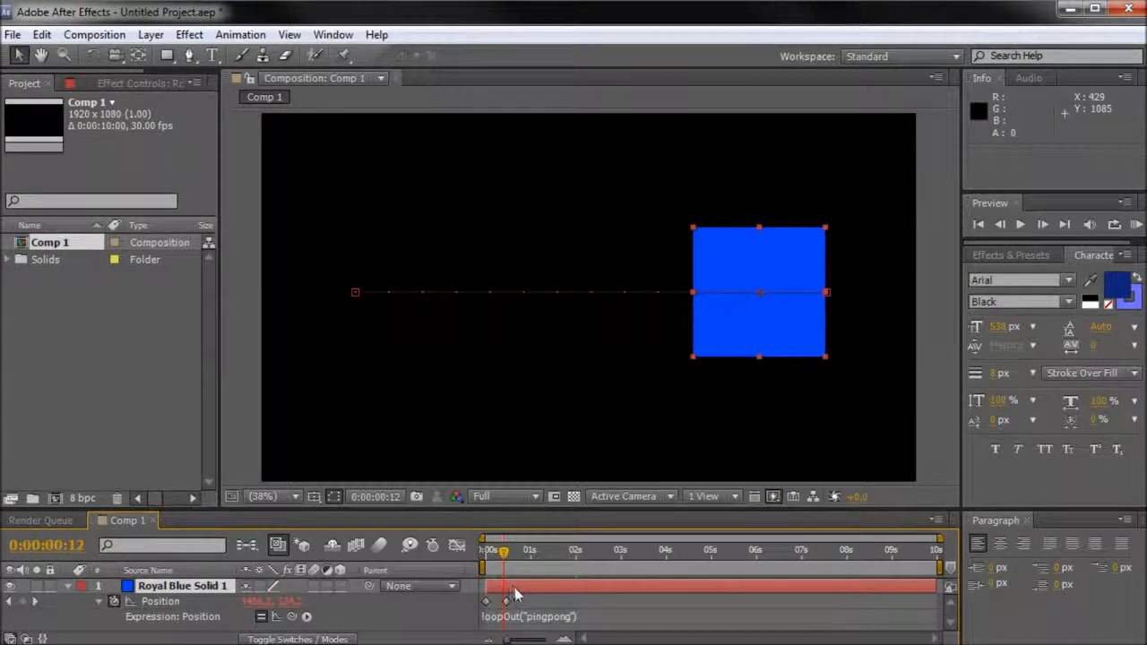
Step: Trim the end of the blue solid layer at 0:00:04:03 and preview the loop up to the trimmed end
{"action": "left_click_drag", "start_coordinate": [616, 563], "coordinate": [670, 564]}
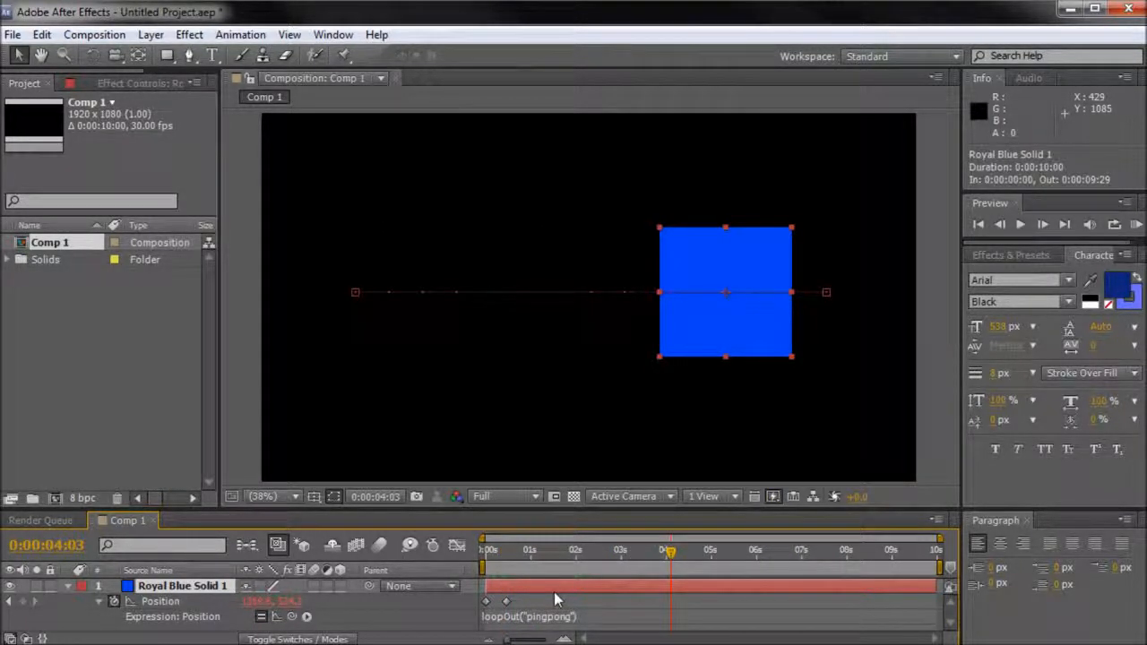
{"action": "key", "text": "alt+bracketright"}
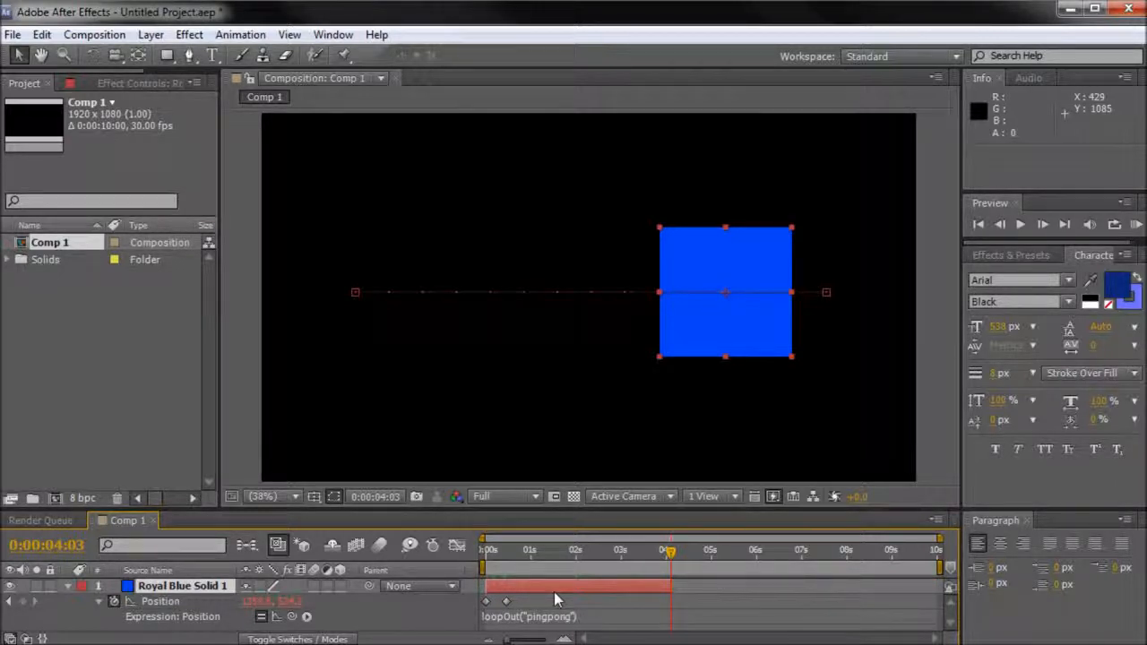
{"action": "left_click_drag", "start_coordinate": [670, 553], "coordinate": [625, 560]}
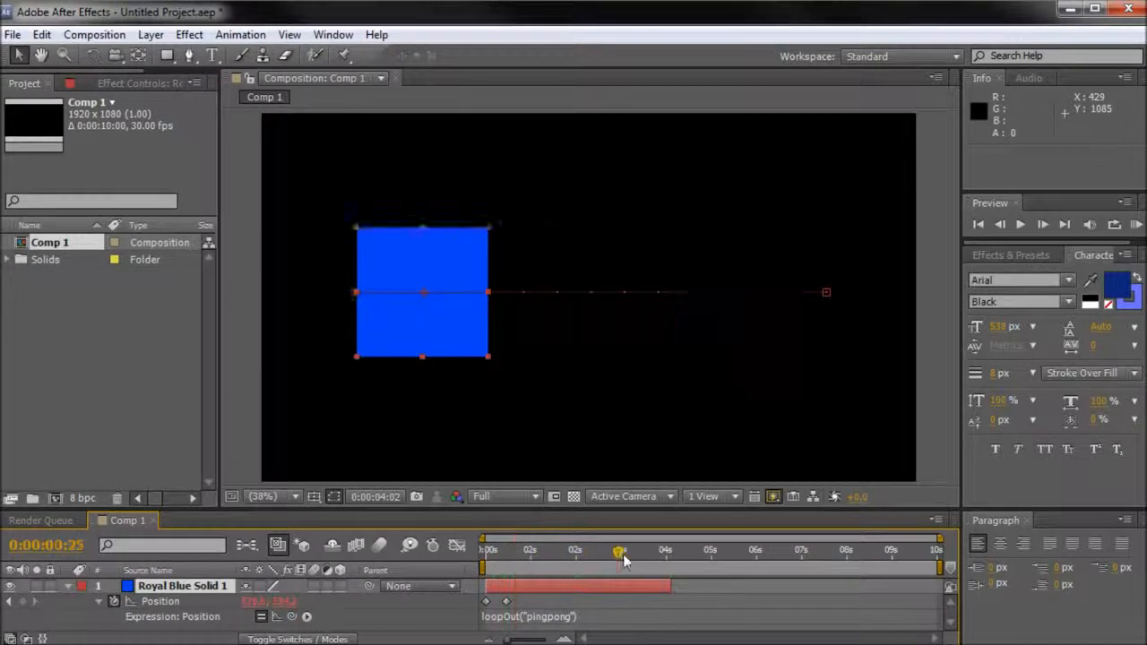
{"action": "key", "text": "space"}
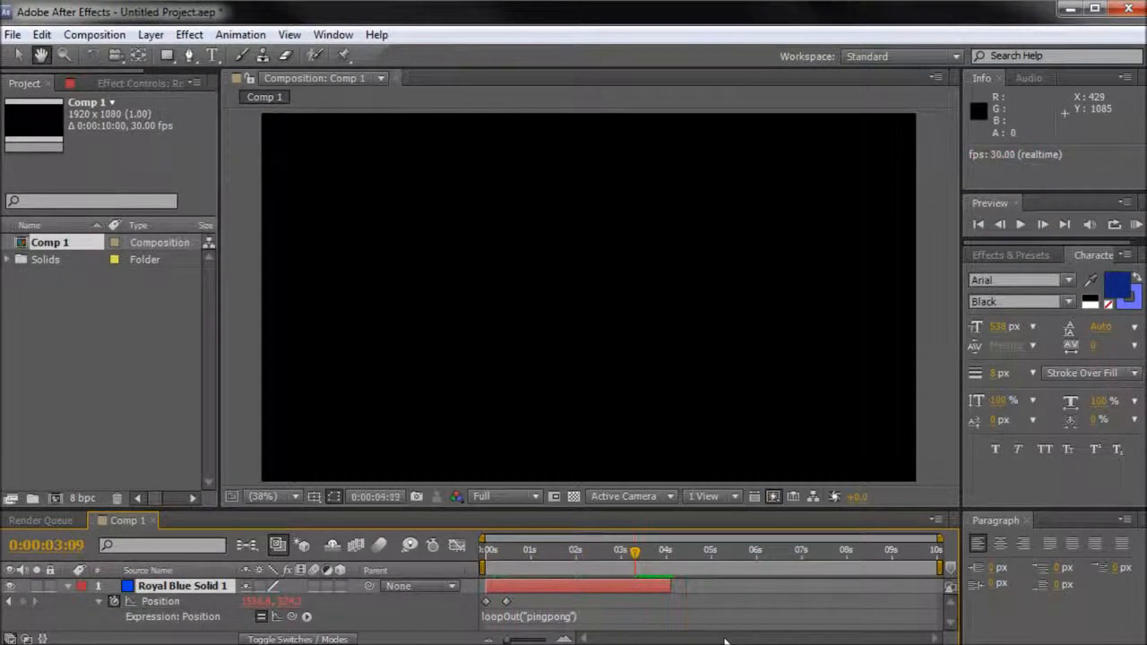
{"action": "left_click_drag", "start_coordinate": [637, 554], "coordinate": [676, 574]}
{"action": "left_click_drag", "start_coordinate": [668, 552], "coordinate": [481, 552]}
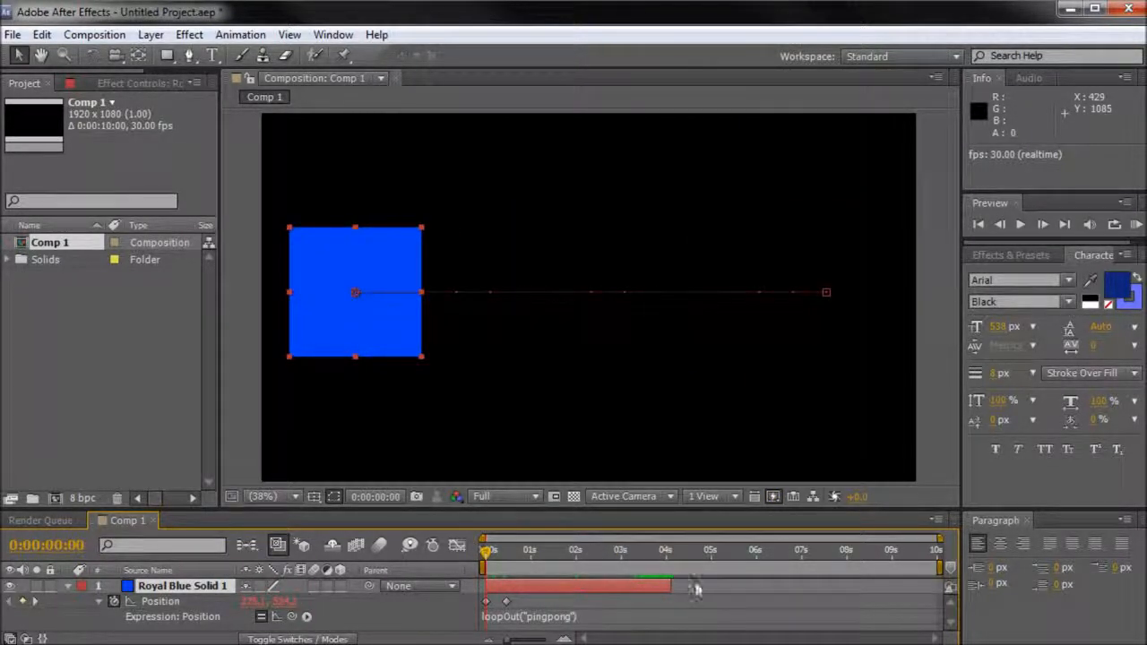
Step: Shorten the blue solid layer to an out point of 0:00:04:00 and scrub the first second of the loop
{"action": "left_click_drag", "start_coordinate": [672, 587], "coordinate": [667, 591]}
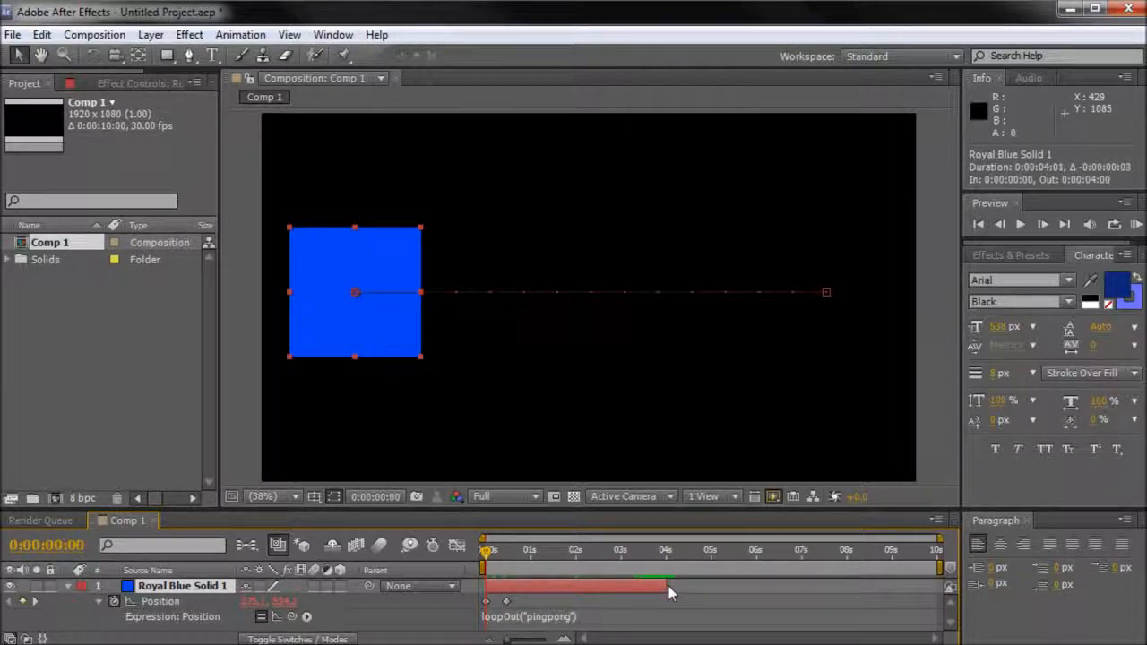
{"action": "left_click", "coordinate": [700, 599]}
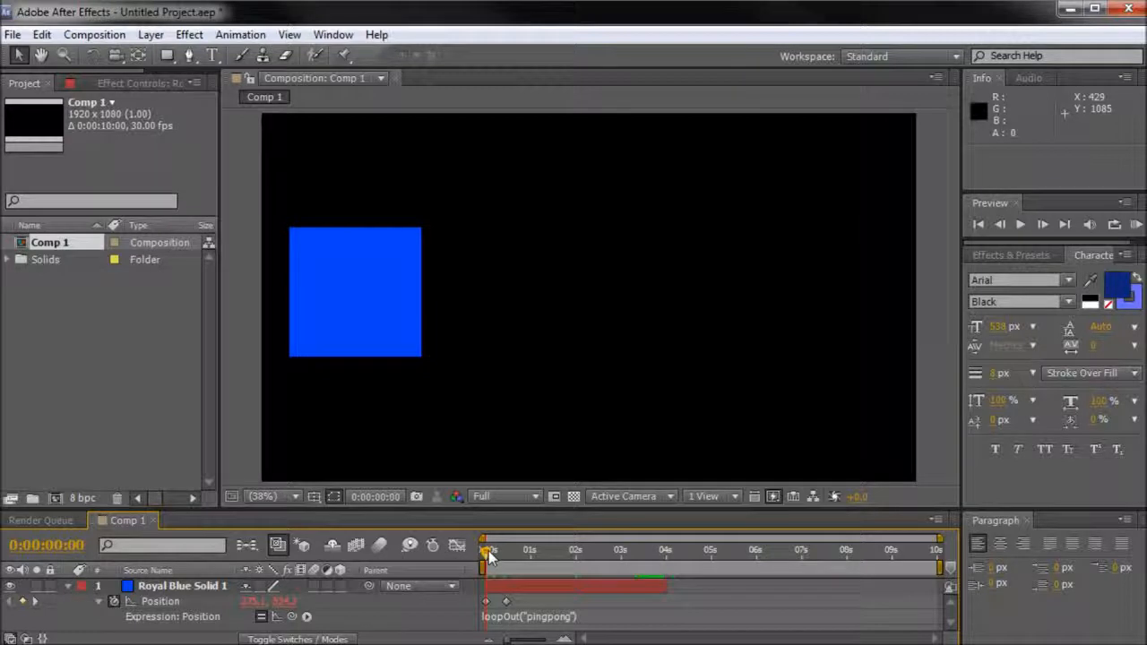
{"action": "left_click_drag", "start_coordinate": [489, 556], "coordinate": [533, 574]}
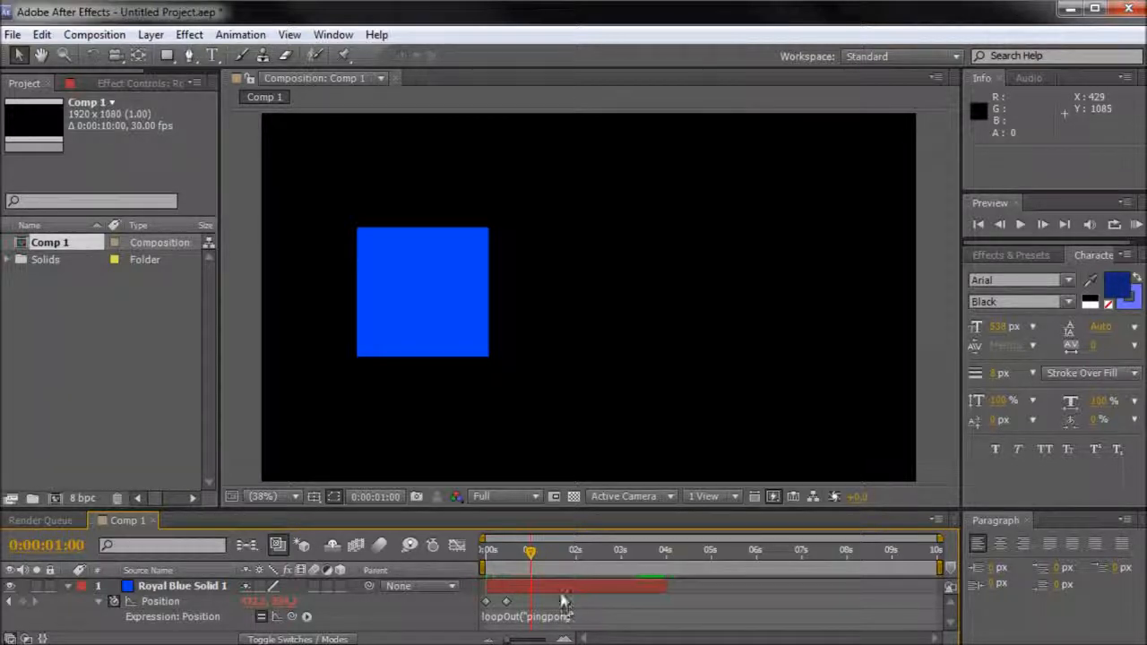
{"action": "mouse_move", "coordinate": [532, 552]}
{"action": "left_mouse_down"}
{"action": "mouse_move", "coordinate": [486, 553]}
{"action": "mouse_move", "coordinate": [511, 558]}
{"action": "left_mouse_up"}
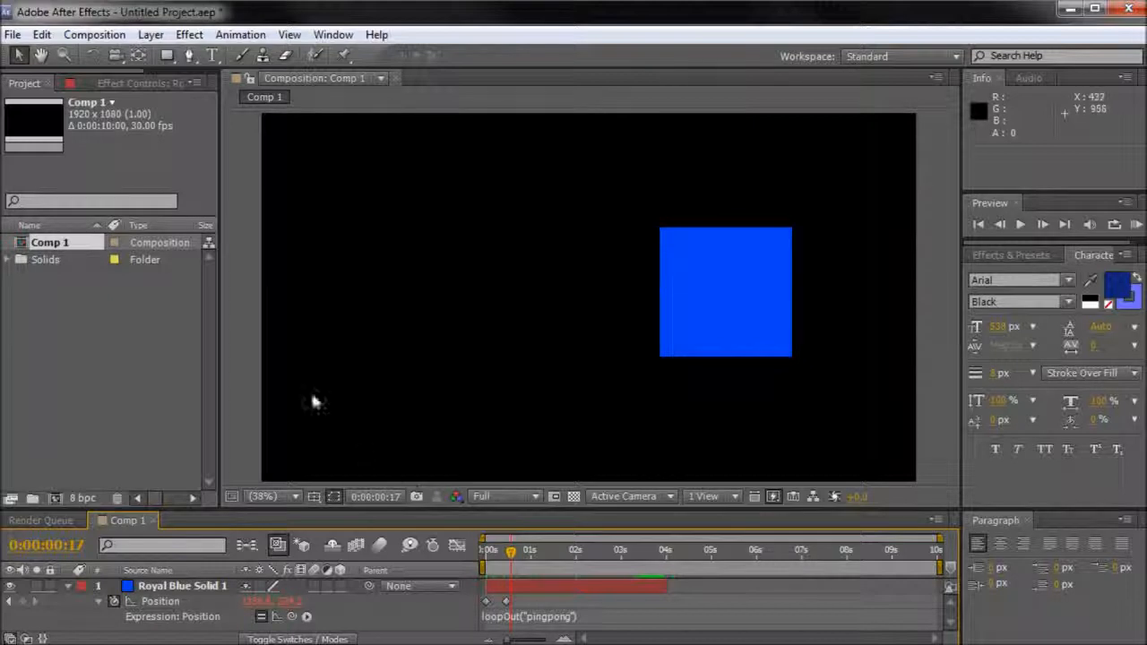